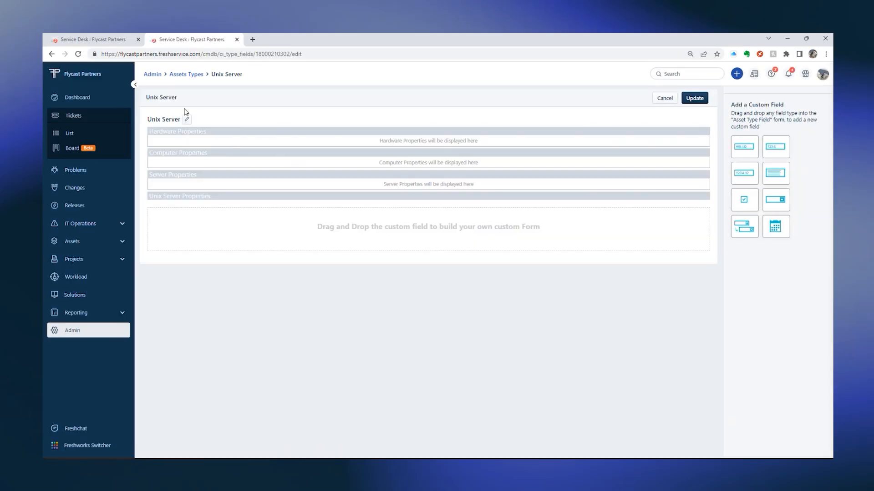
# - Return to the asset types list and expand the Hardware and Computer categories to view their subtypes
pyautogui.click(187, 74)
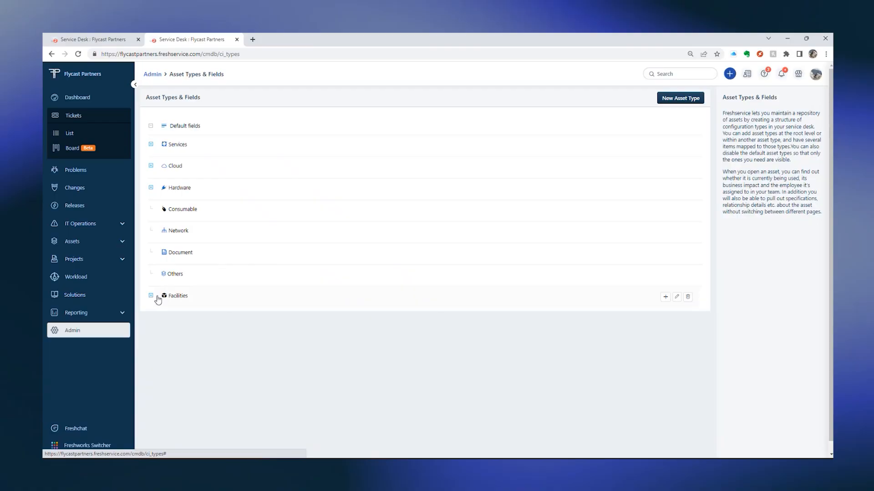
pyautogui.click(150, 188)
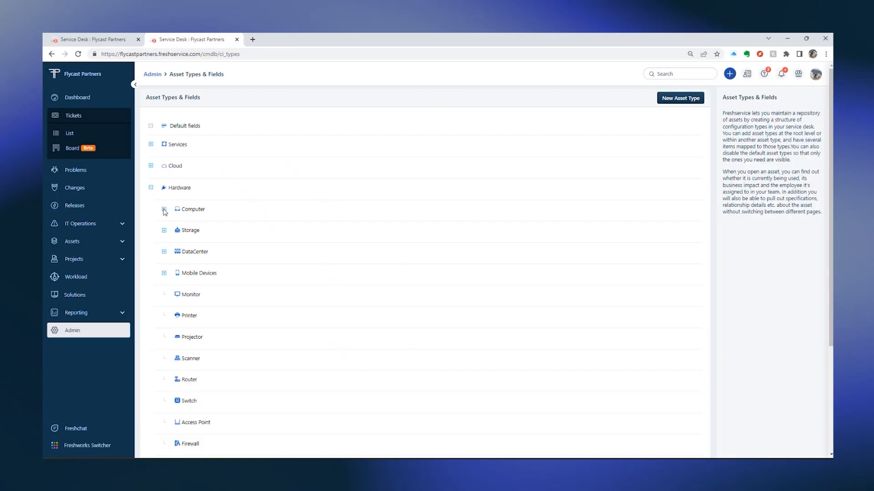
pyautogui.click(164, 210)
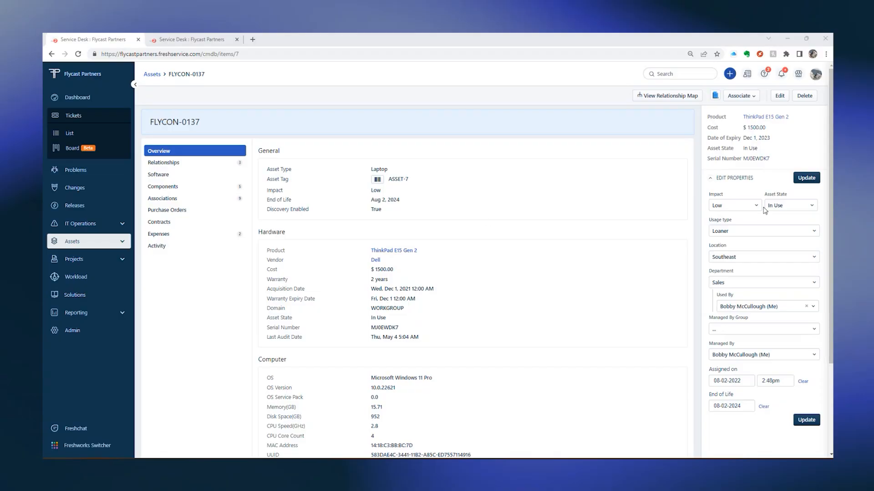
# - Check the asset type of FLYCON-0137 and view the available choices for its asset state and usage type
pyautogui.doubleClick(372, 169)
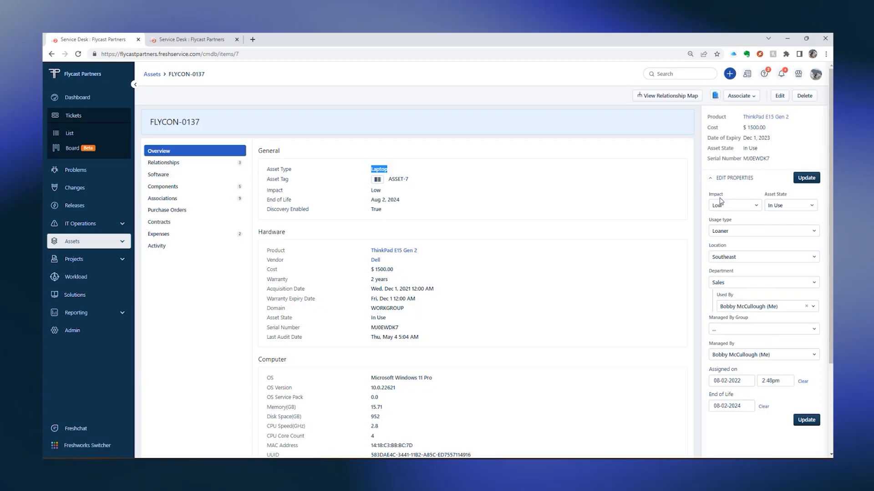
pyautogui.click(783, 209)
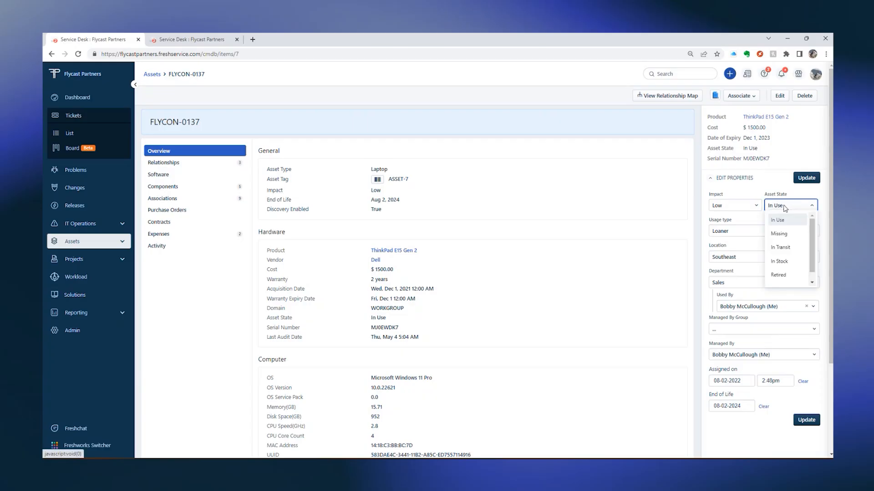
pyautogui.click(739, 233)
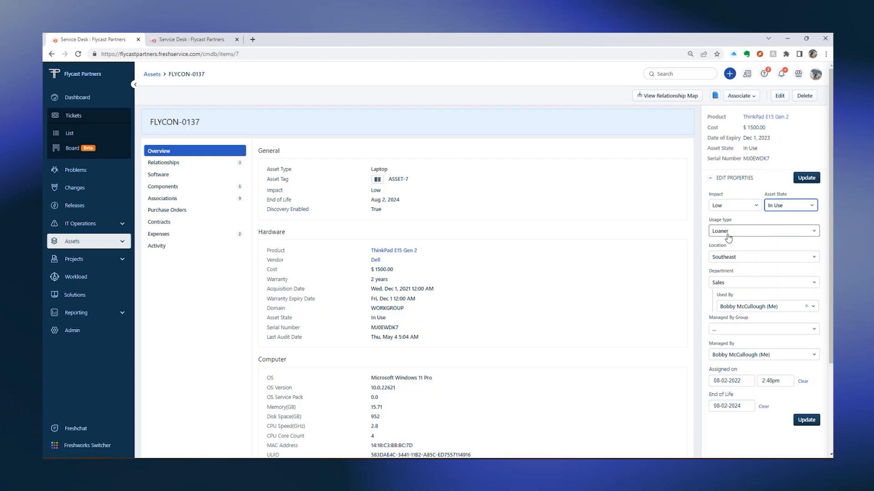
pyautogui.click(738, 233)
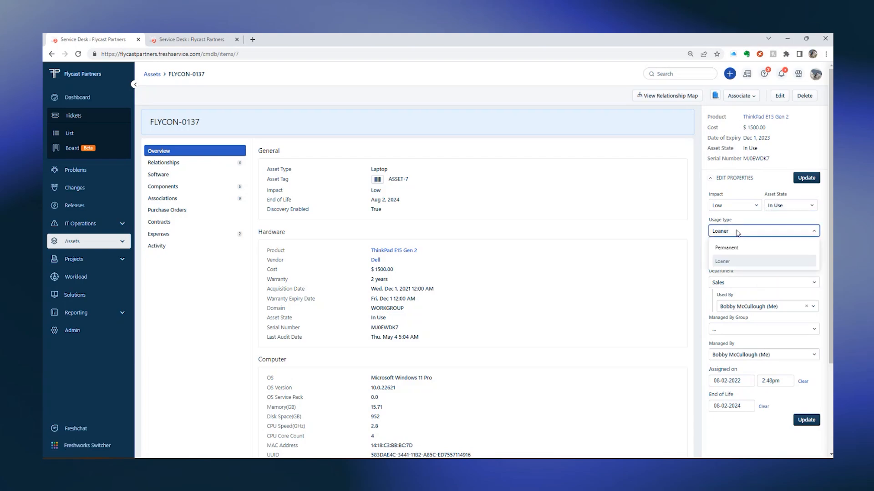
pyautogui.click(737, 233)
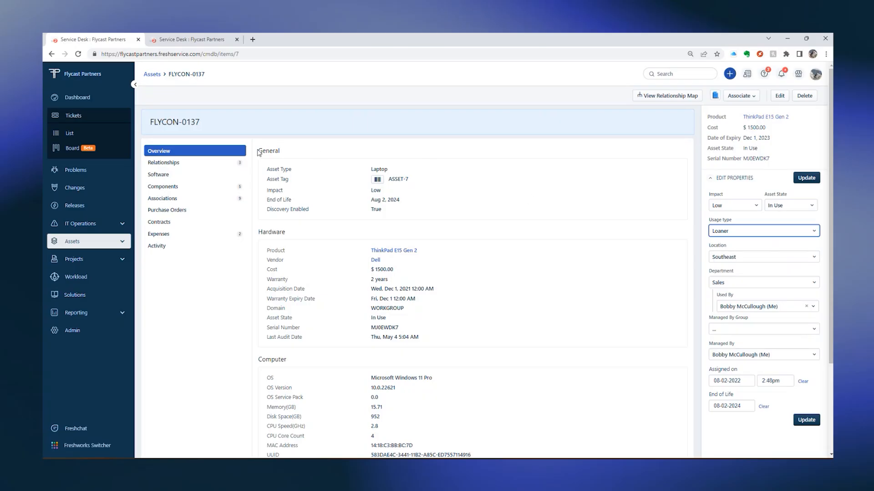
# - Review the General, Hardware, Computer and Laptop properties of FLYCON-0137, including the last login and loan details
pyautogui.moveTo(258, 151); pyautogui.dragTo(280, 151)
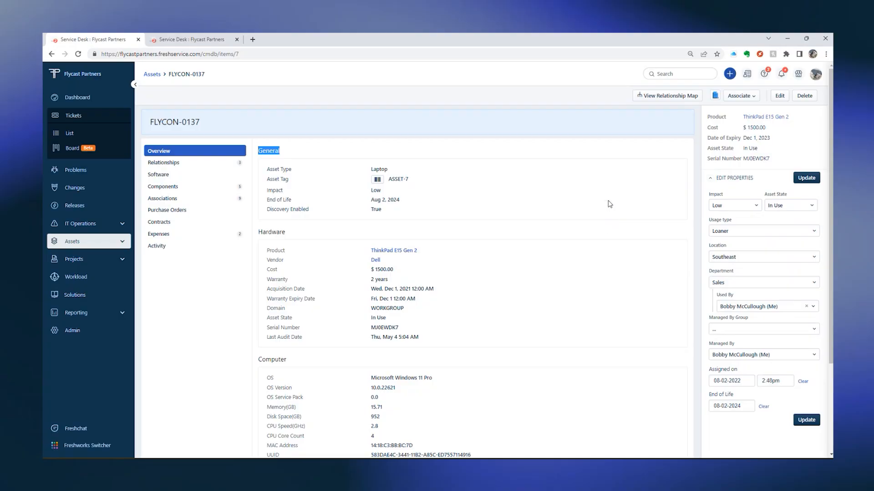
pyautogui.scroll(-1, 463, 288)
pyautogui.scroll(-1, 463, 288)
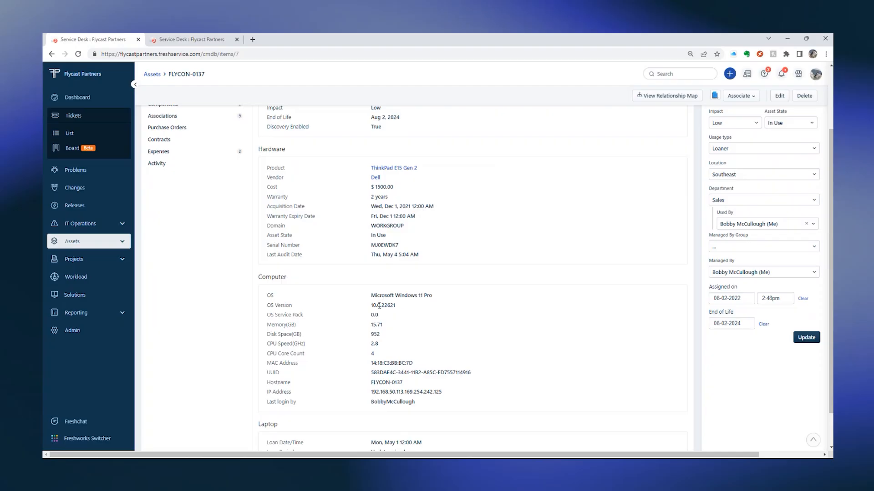
pyautogui.moveTo(372, 403); pyautogui.dragTo(426, 405)
pyautogui.scroll(3, 560, 287)
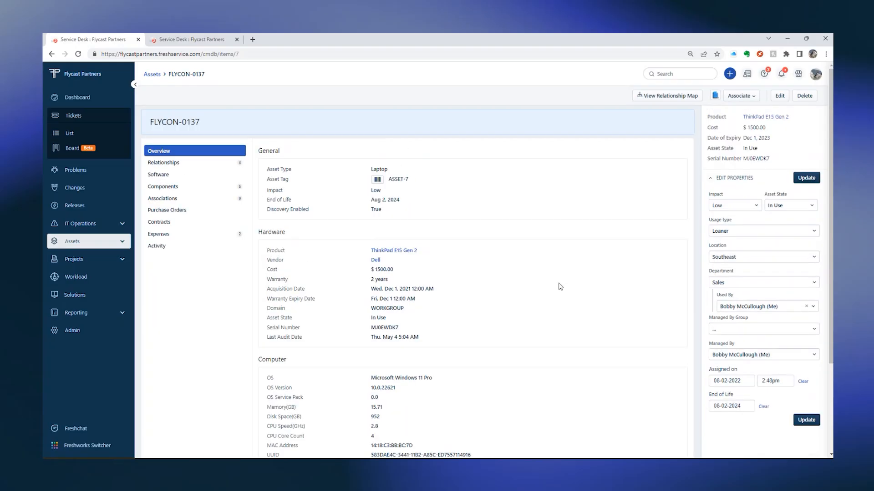
pyautogui.scroll(-3, 539, 285)
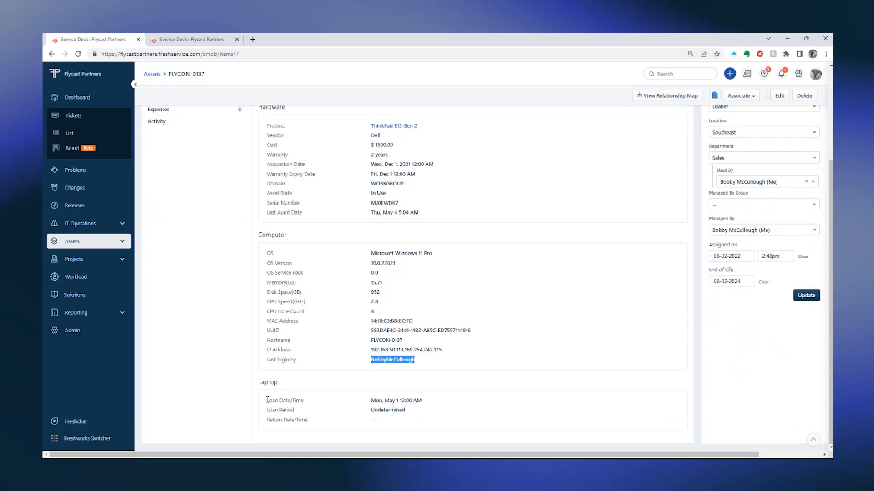
pyautogui.moveTo(263, 403); pyautogui.dragTo(426, 423)
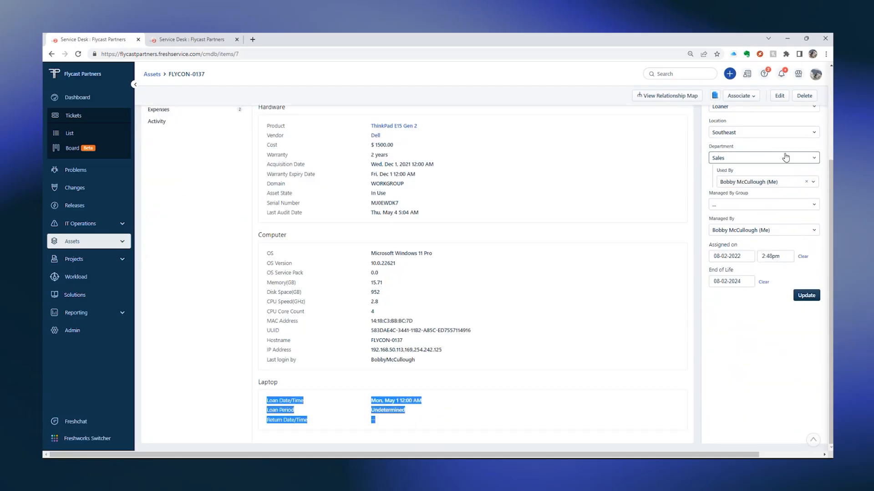
# - View the usage type choices of FLYCON-0137 and compare them with its laptop loan fields
pyautogui.scroll(3, 785, 157)
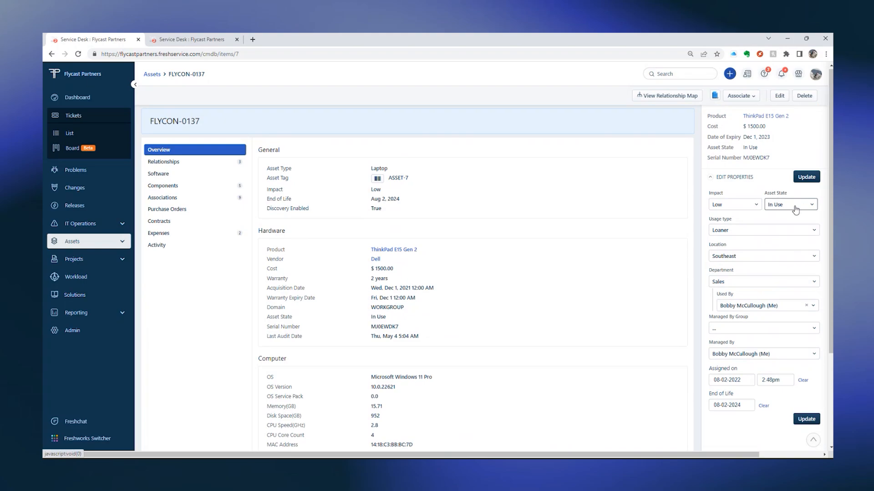
pyautogui.click(751, 231)
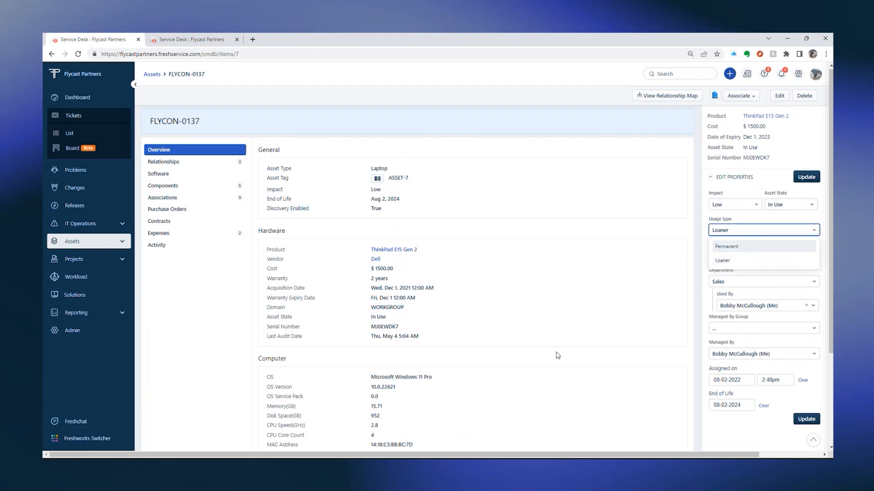
pyautogui.scroll(-3, 555, 357)
pyautogui.click(269, 404)
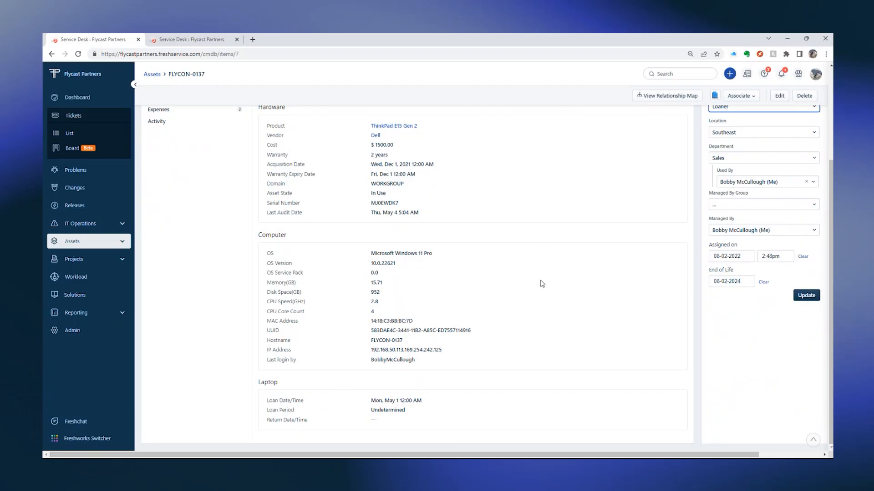
pyautogui.scroll(3, 542, 283)
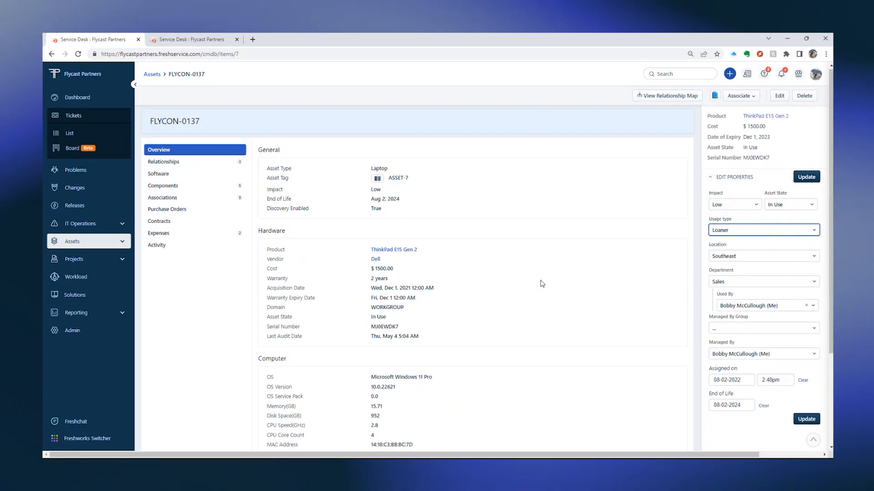
# - Return to the asset inventory and open the Fire Extinguisher 1 record
pyautogui.click(151, 75)
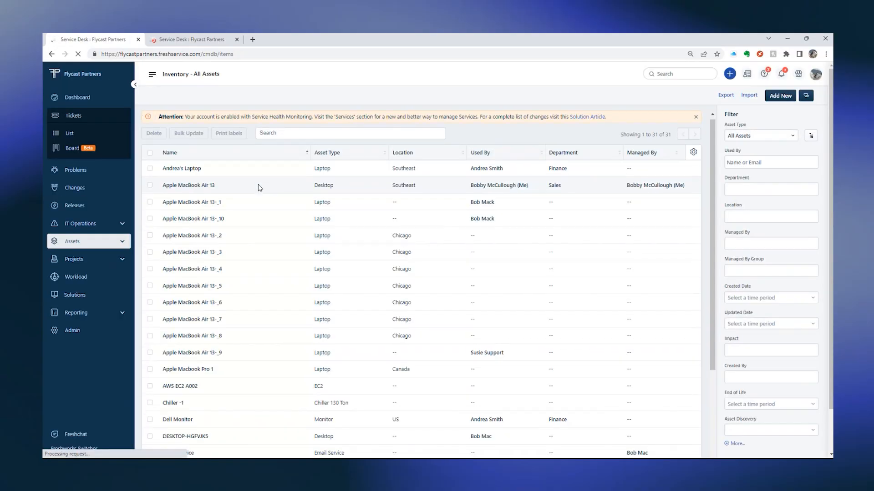
pyautogui.scroll(-4, 258, 228)
pyautogui.click(189, 281)
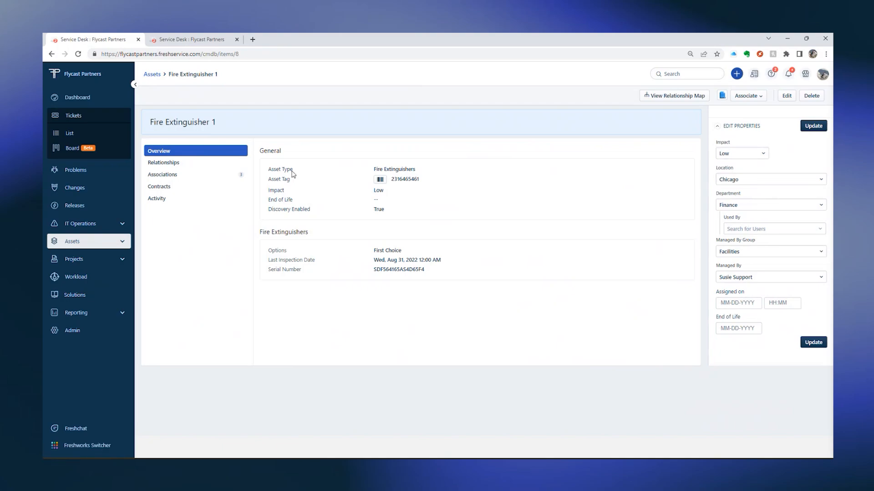
# - Examine the general properties and last inspection date of Fire Extinguisher 1
pyautogui.moveTo(273, 170); pyautogui.dragTo(408, 193)
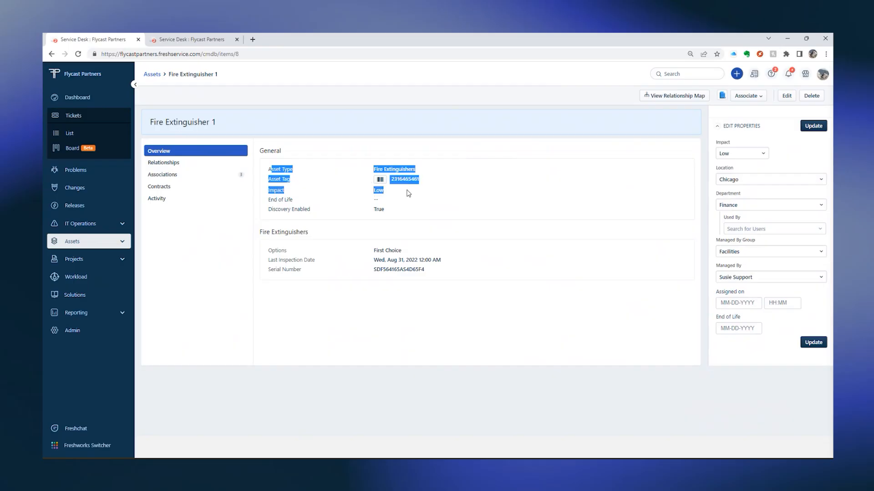
pyautogui.click(461, 199)
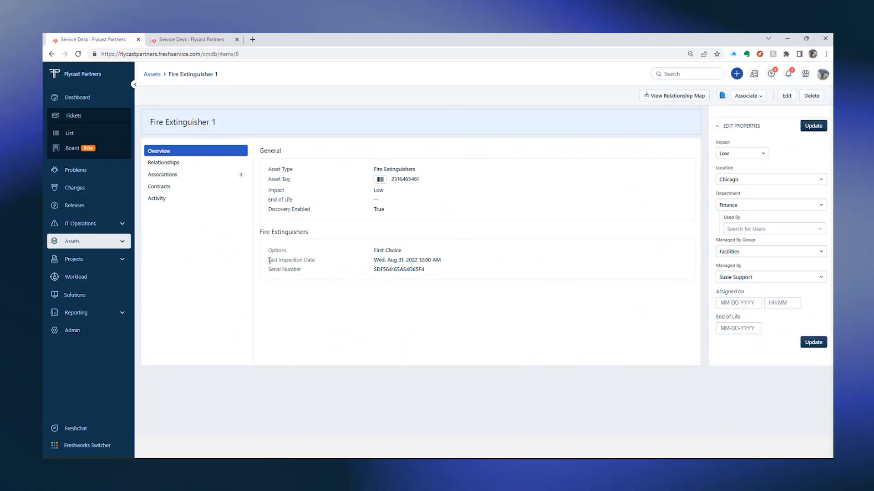
pyautogui.moveTo(269, 261); pyautogui.dragTo(319, 264)
pyautogui.moveTo(374, 260); pyautogui.dragTo(444, 262)
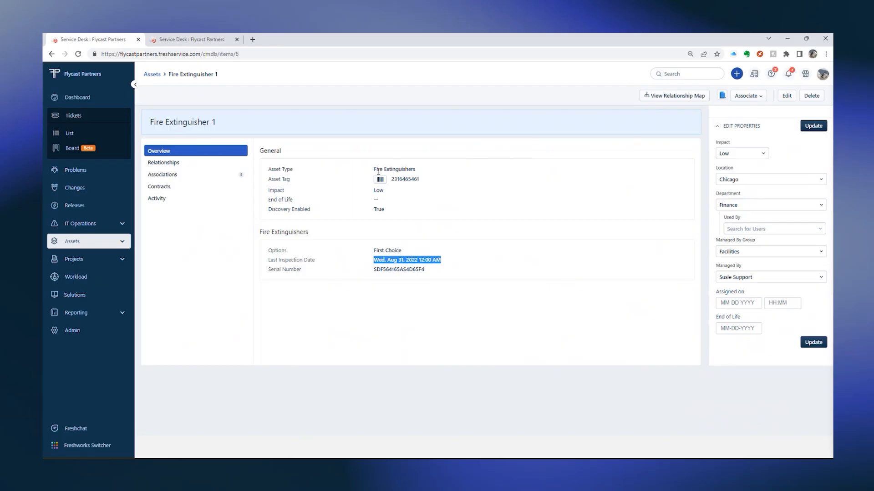
# - Switch back to Asset Types & Fields and open the Laptop type under Hardware > Computer for editing
pyautogui.click(186, 43)
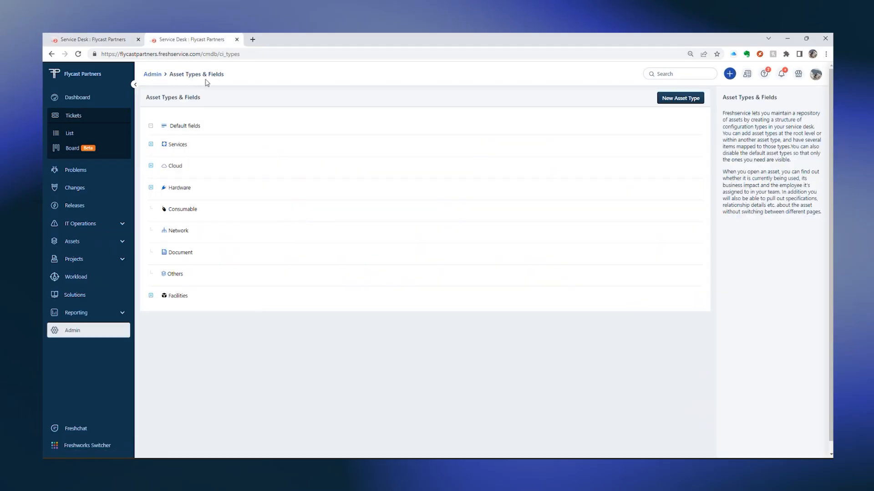
pyautogui.click(151, 188)
pyautogui.click(165, 210)
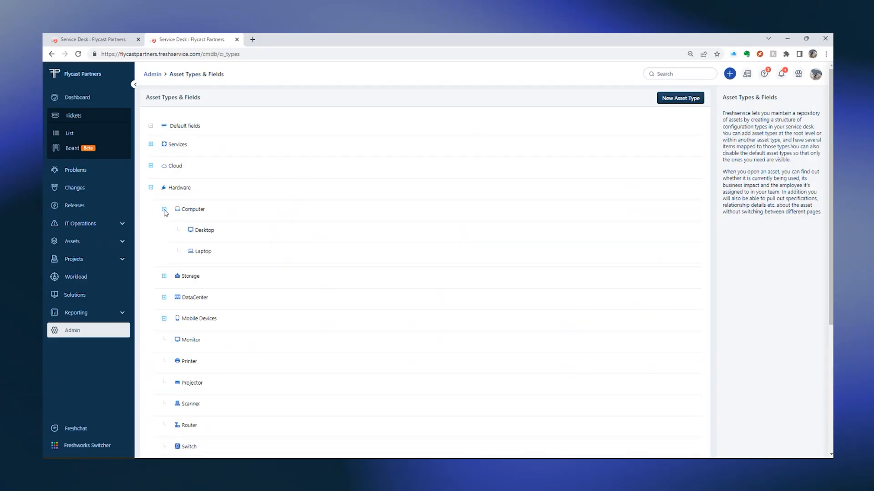
pyautogui.click(438, 262)
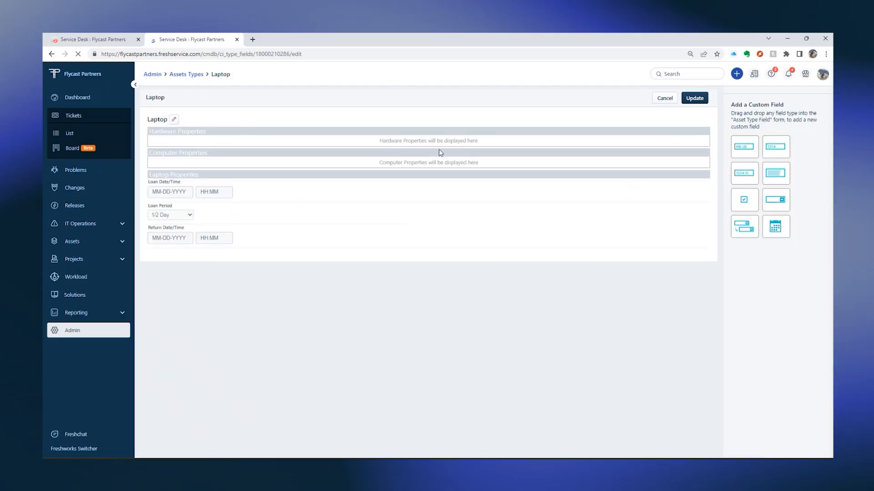
# - Examine the inherited Hardware and Computer sections and the Laptop-specific loan fields in the Laptop form
pyautogui.moveTo(380, 140); pyautogui.dragTo(477, 141)
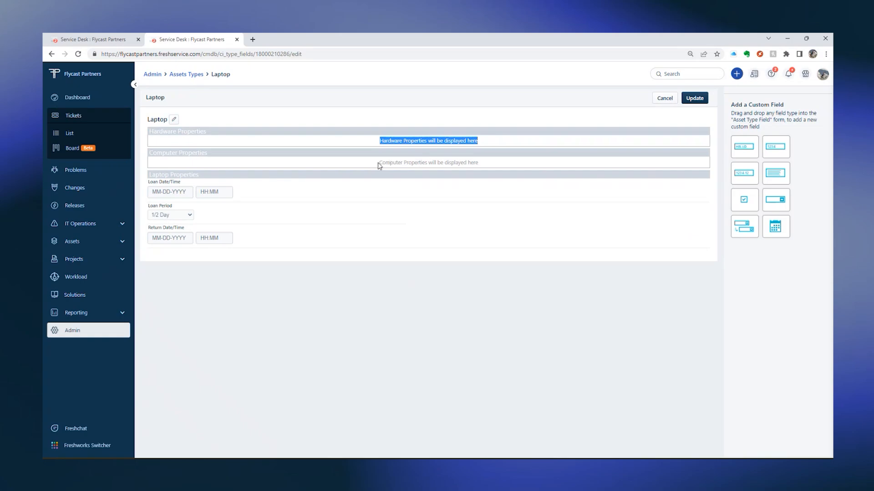
pyautogui.moveTo(436, 163); pyautogui.dragTo(486, 166)
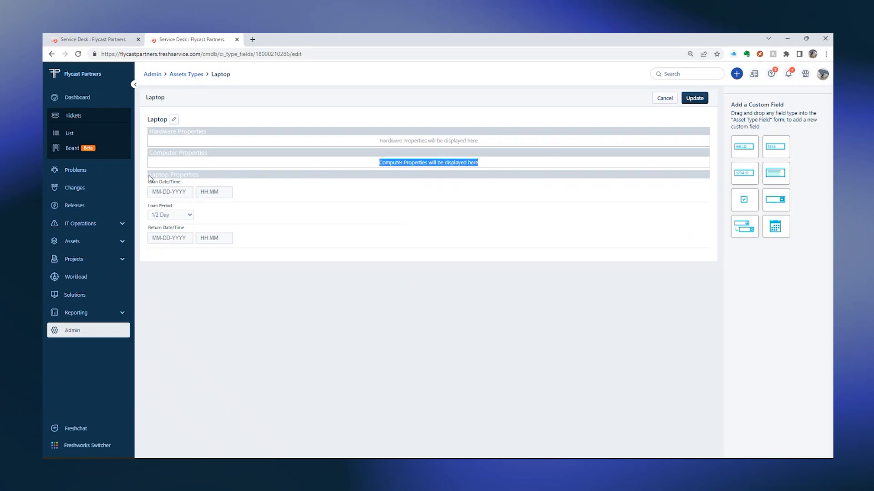
pyautogui.moveTo(149, 179); pyautogui.dragTo(198, 175)
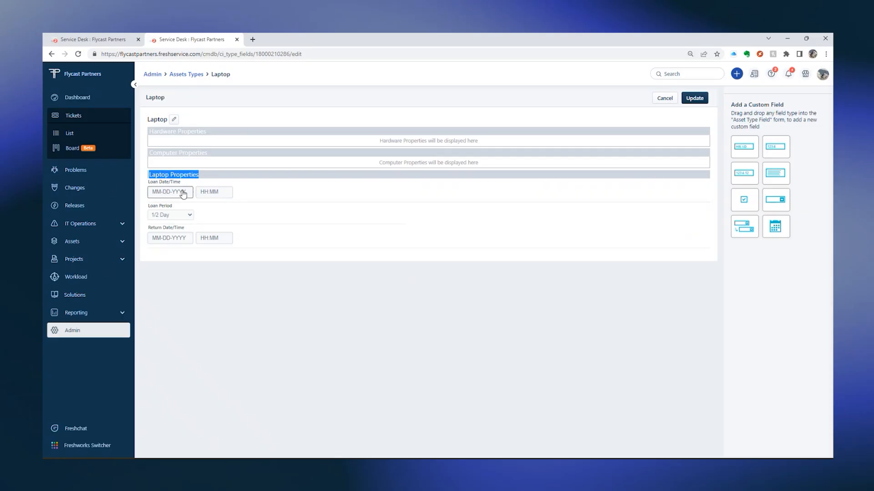
pyautogui.moveTo(775, 172); pyautogui.dragTo(173, 217)
pyautogui.moveTo(172, 216); pyautogui.dragTo(529, 256)
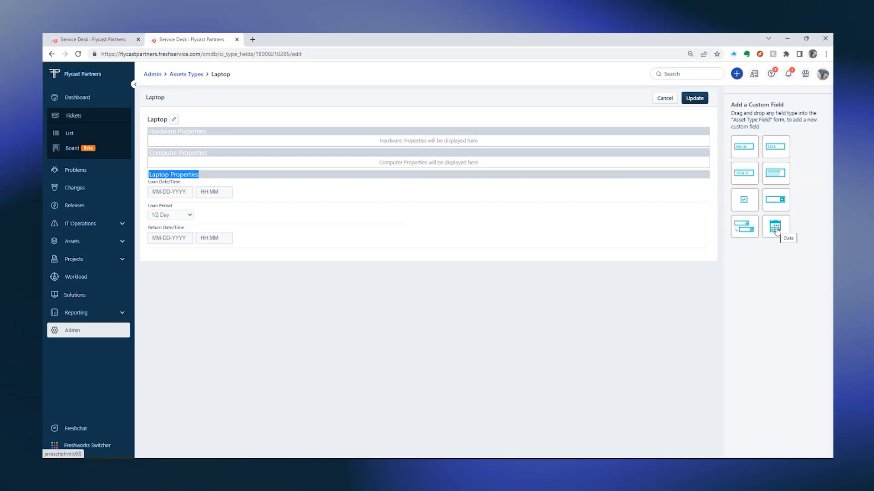
pyautogui.moveTo(743, 189); pyautogui.dragTo(230, 246)
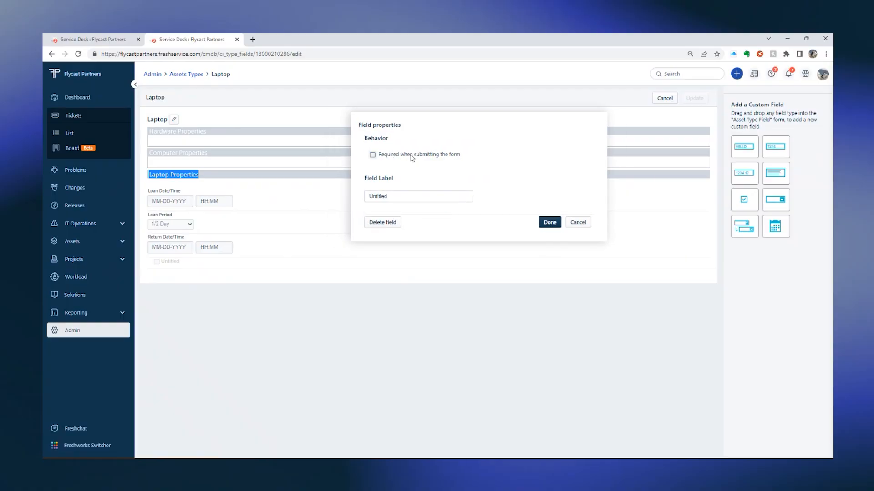
pyautogui.click(397, 196)
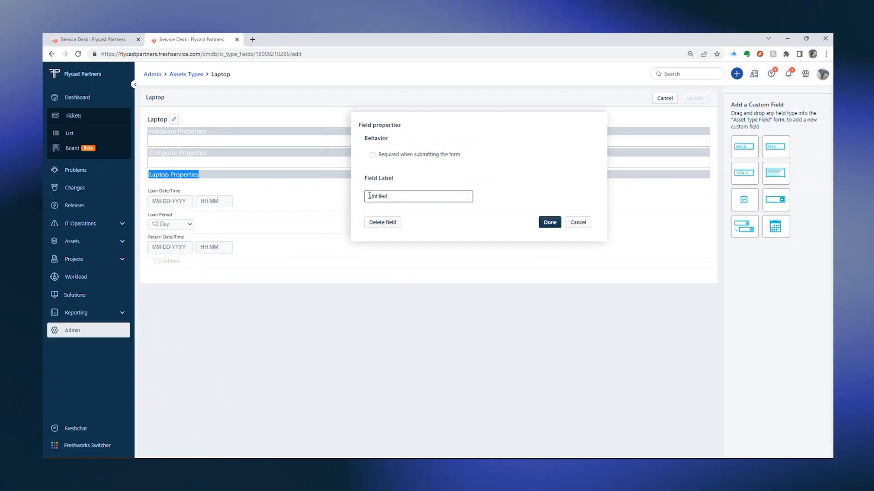
pyautogui.moveTo(370, 196); pyautogui.dragTo(389, 196)
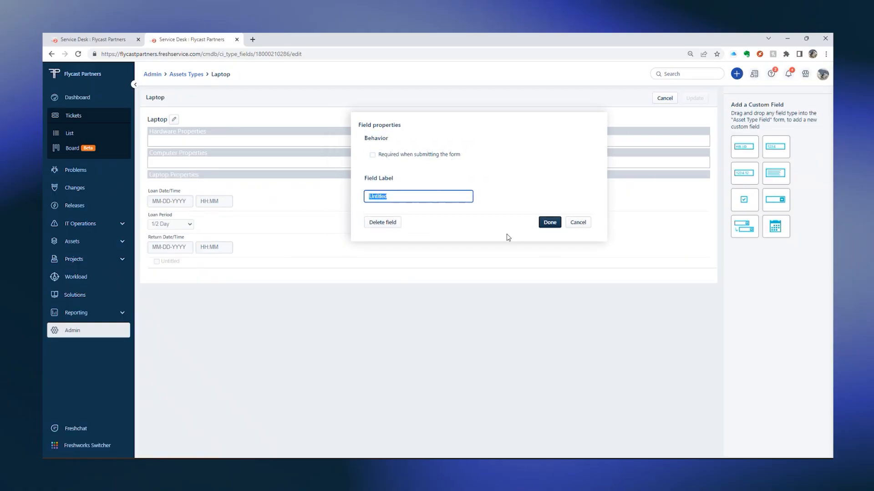
pyautogui.click(578, 223)
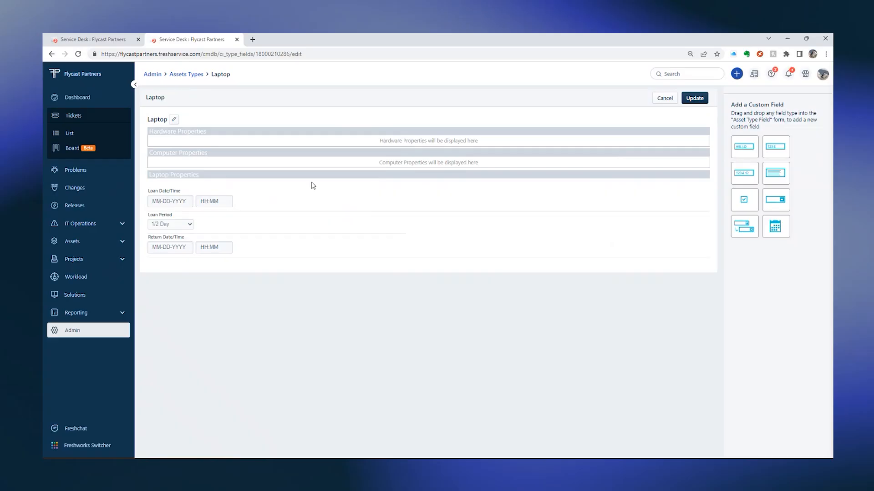
# - Return to the asset types list and open the Fire Extinguishers type under Facilities for editing
pyautogui.click(188, 75)
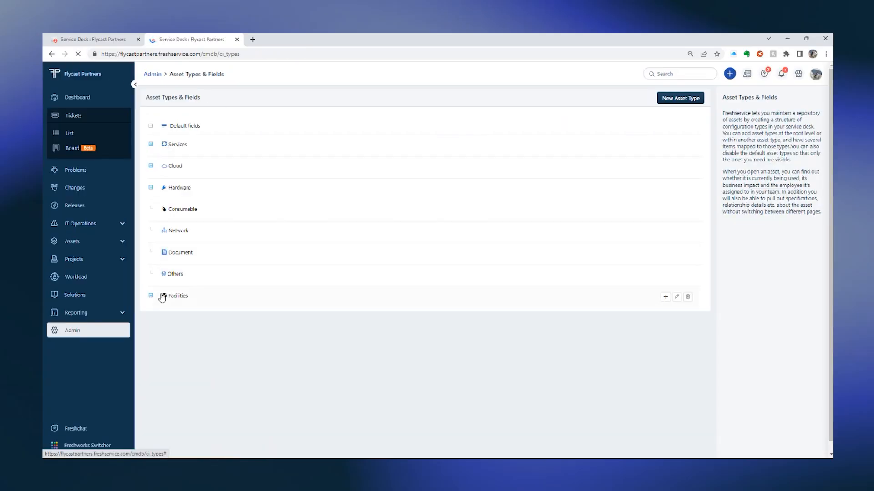
pyautogui.click(151, 296)
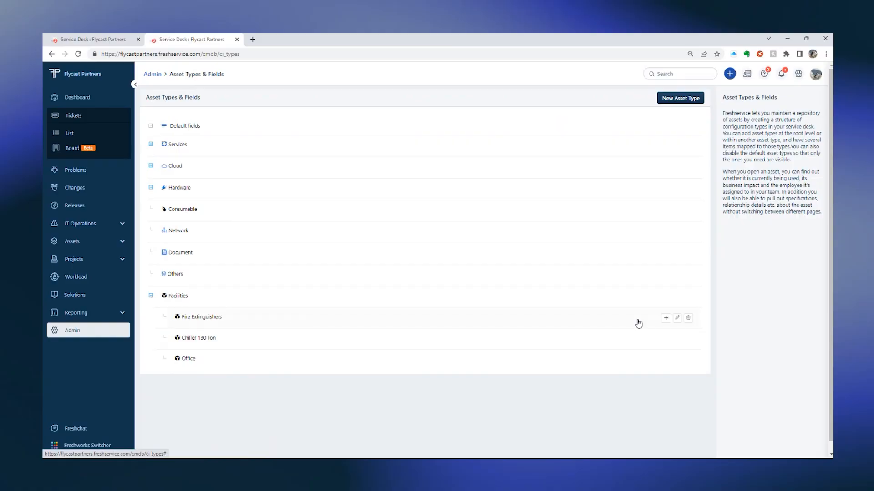
pyautogui.click(680, 321)
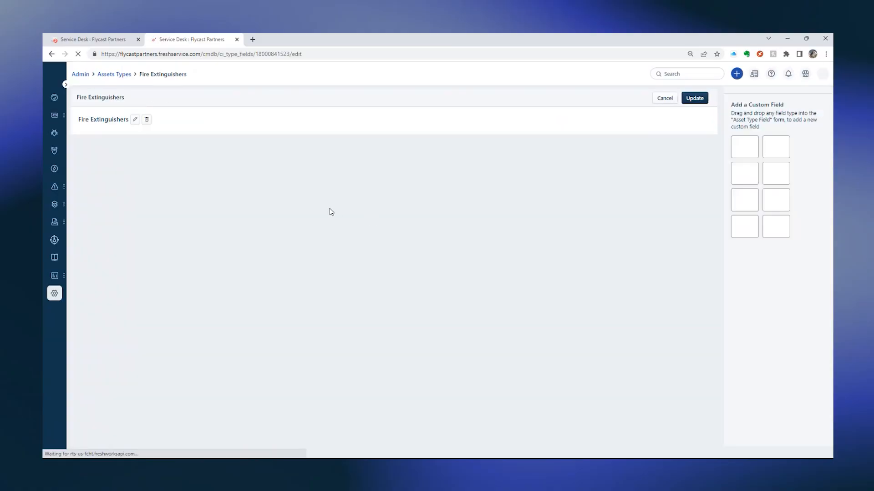